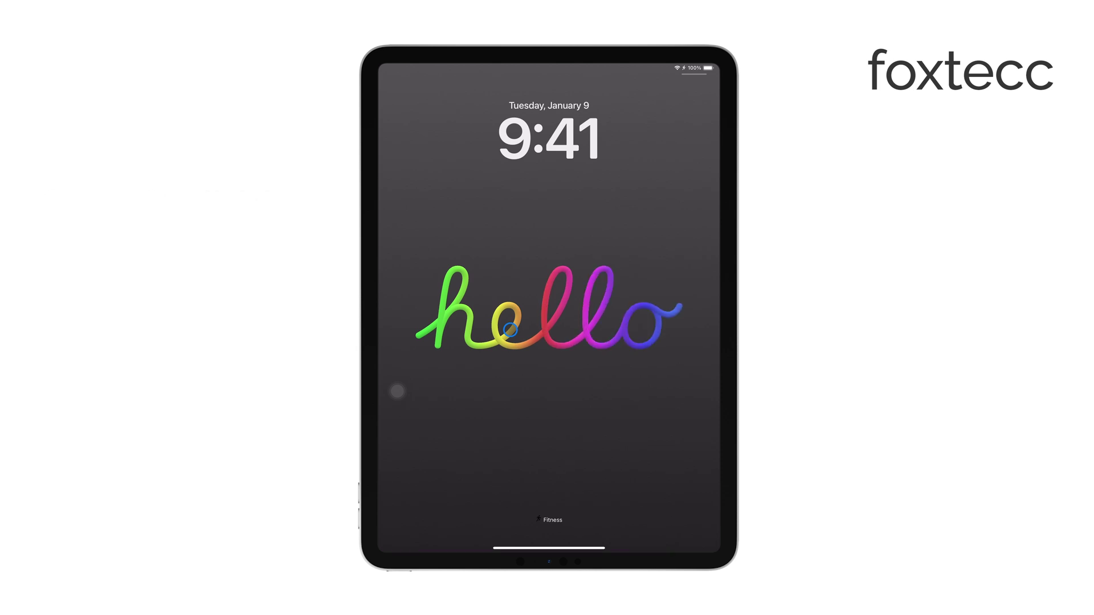
scroll(509, 329, "down", 3)
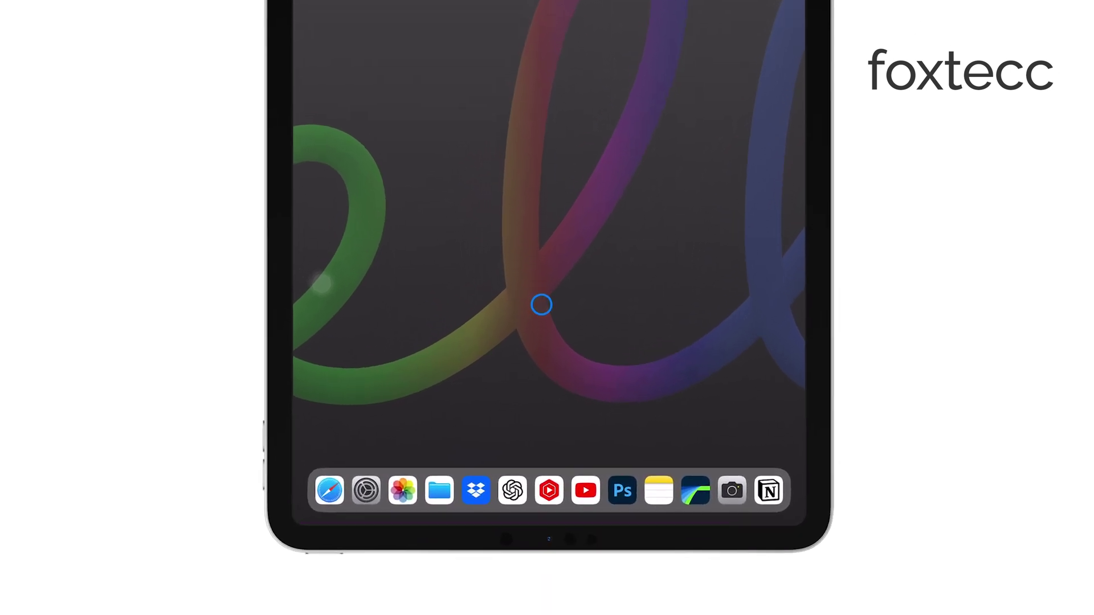
left_click(659, 490)
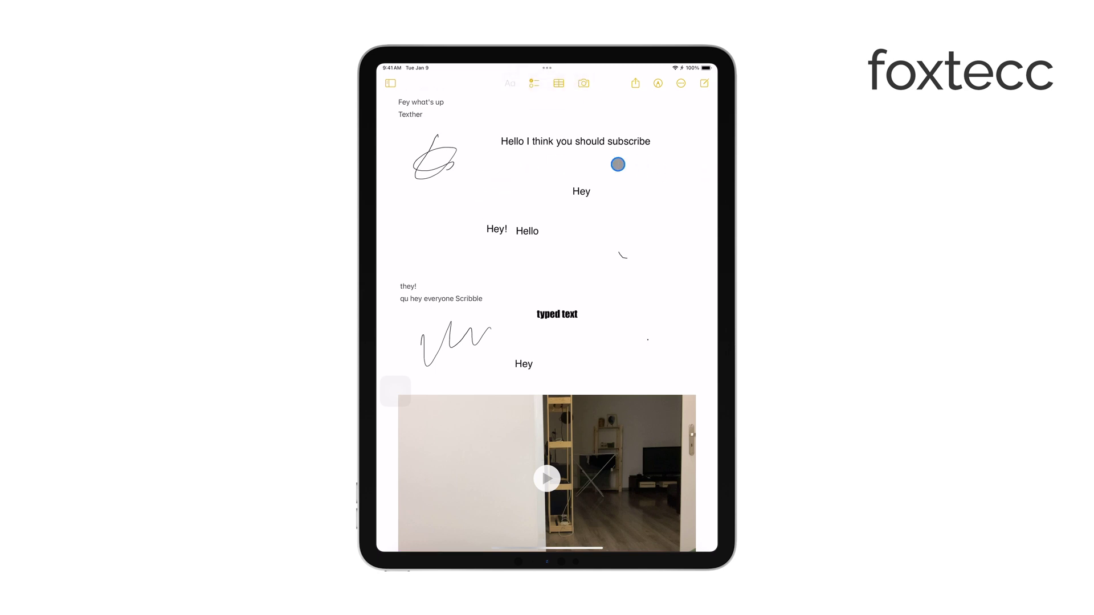
key("super+h")
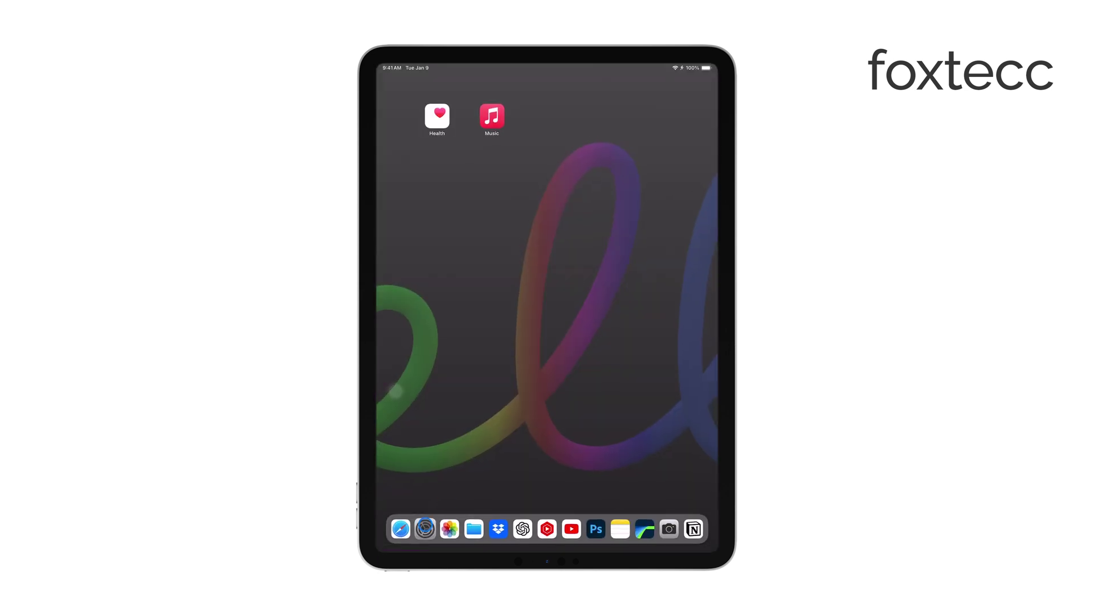
- Confirm Scribble is switched on in Settings > Apple Pencil, then return to the Home Screen
left_click(425, 525)
scroll(395, 333, "up", 5)
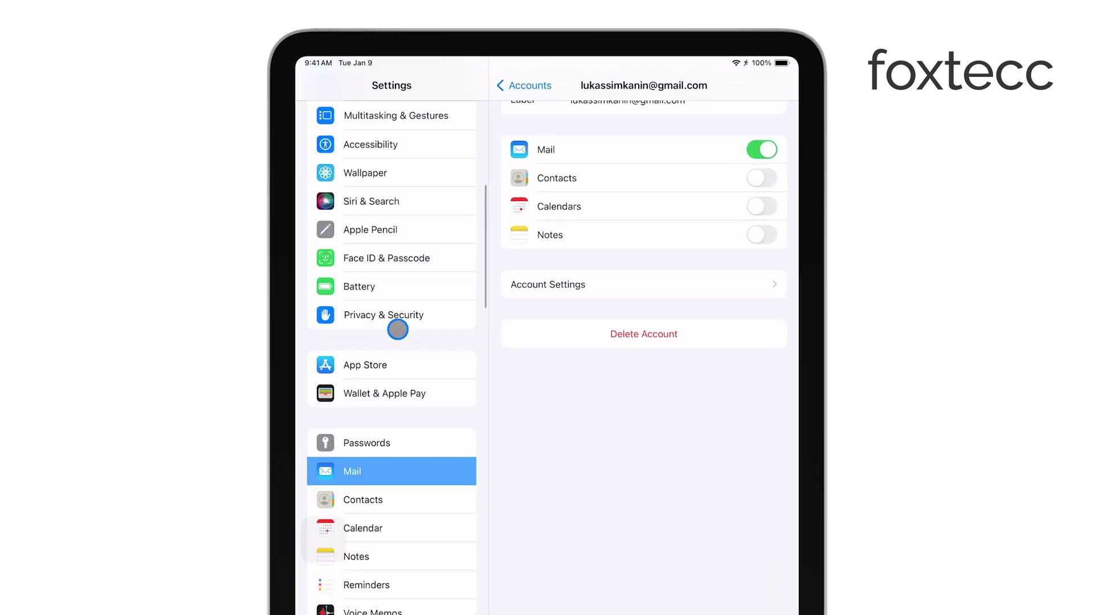
left_click(386, 299)
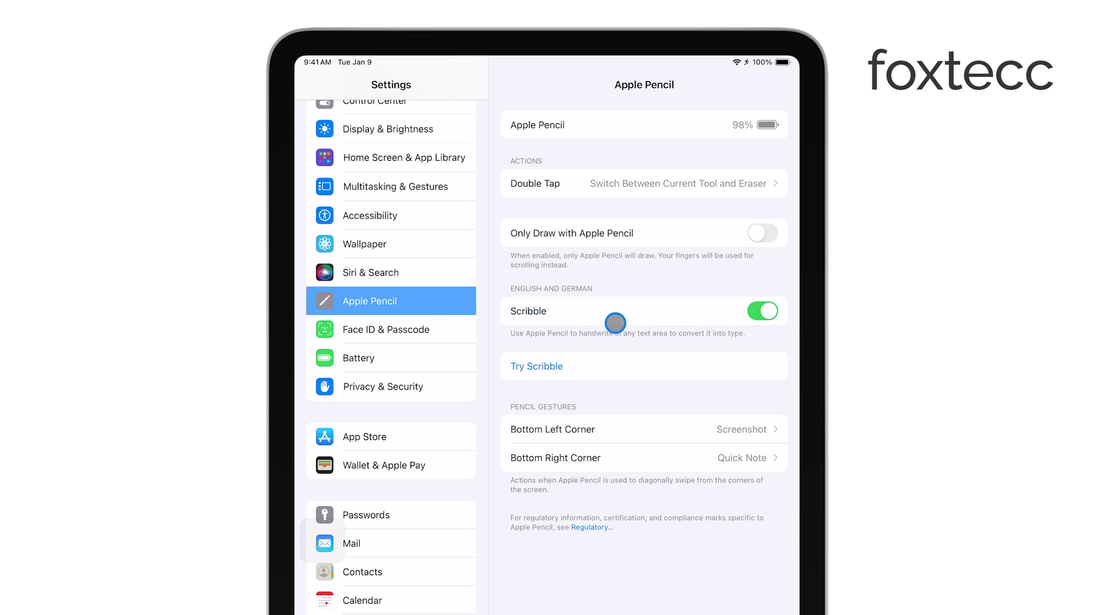
scroll(622, 322, "down", 1)
key("super+h")
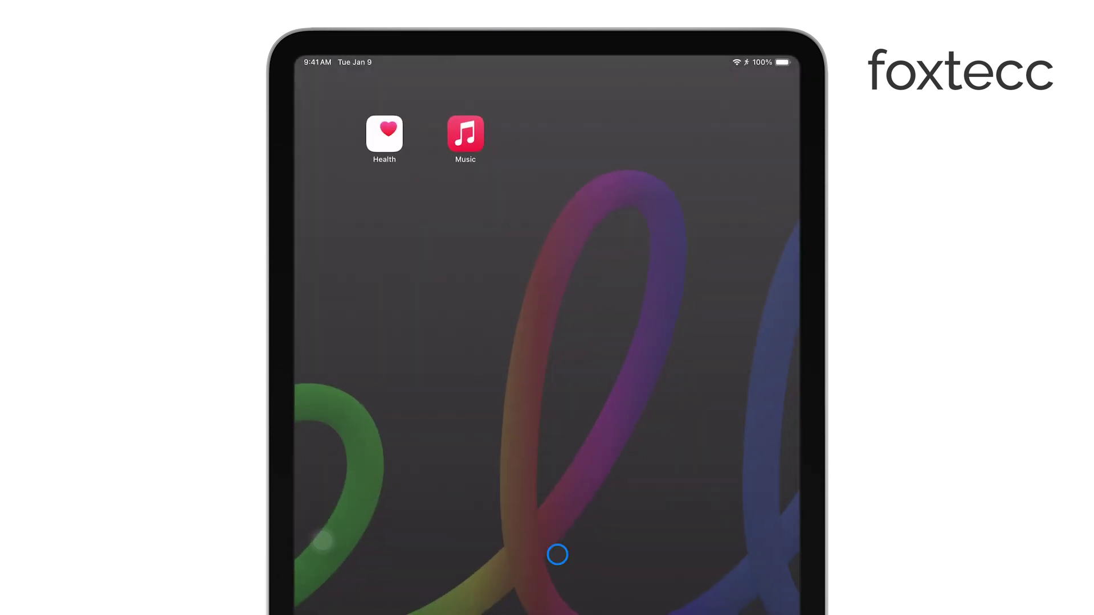
scroll(669, 533, "right", 3)
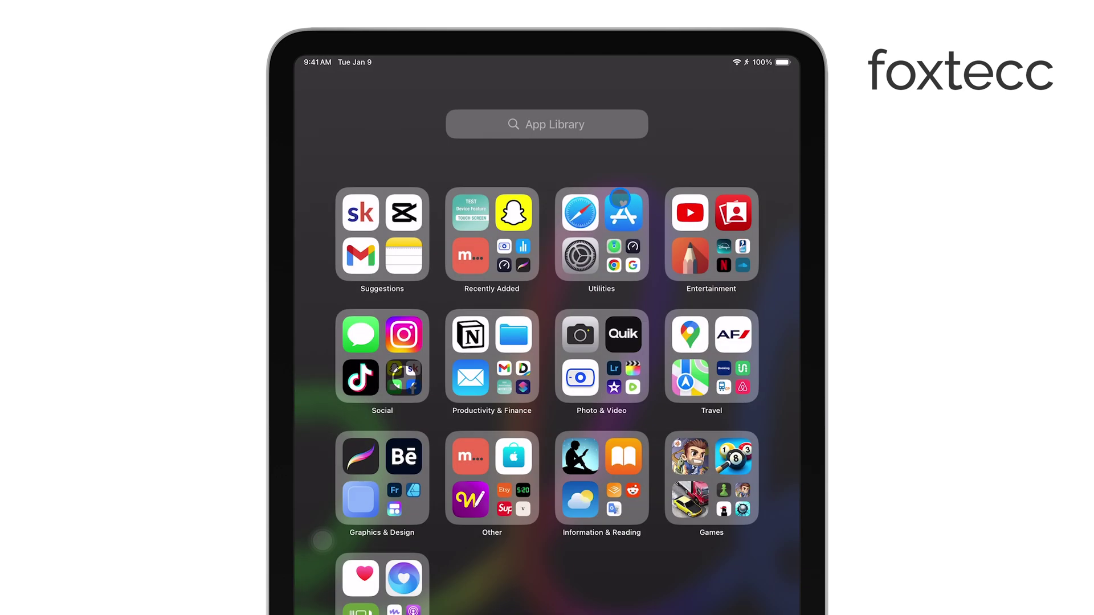
- Handwrite 'app' in the App Store search field so Scribble turns it into typed text
left_click(623, 211)
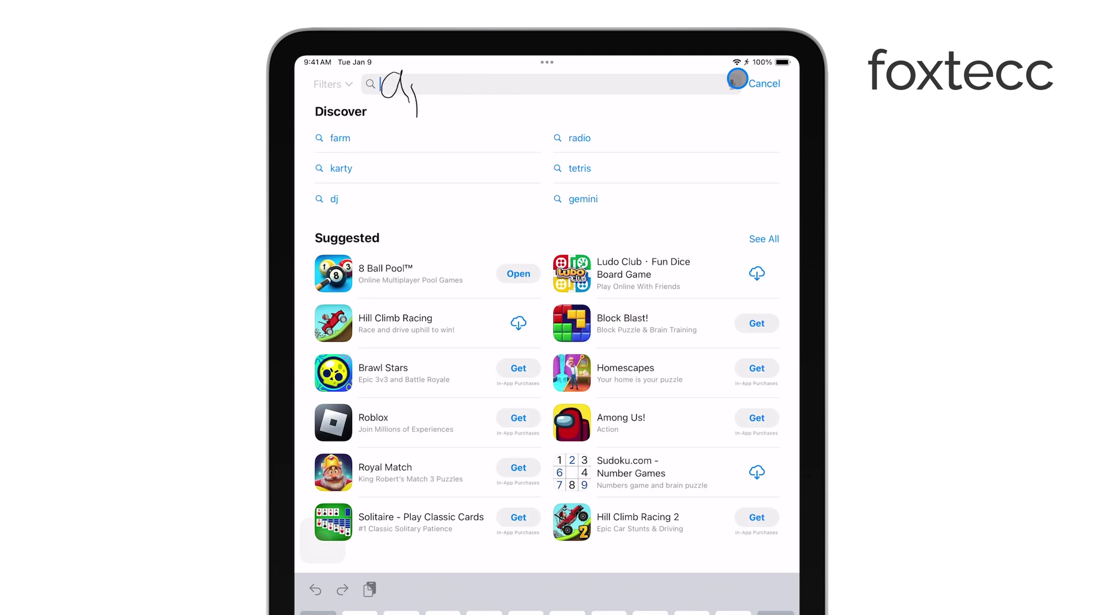
left_click_drag(424, 86, 425, 122)
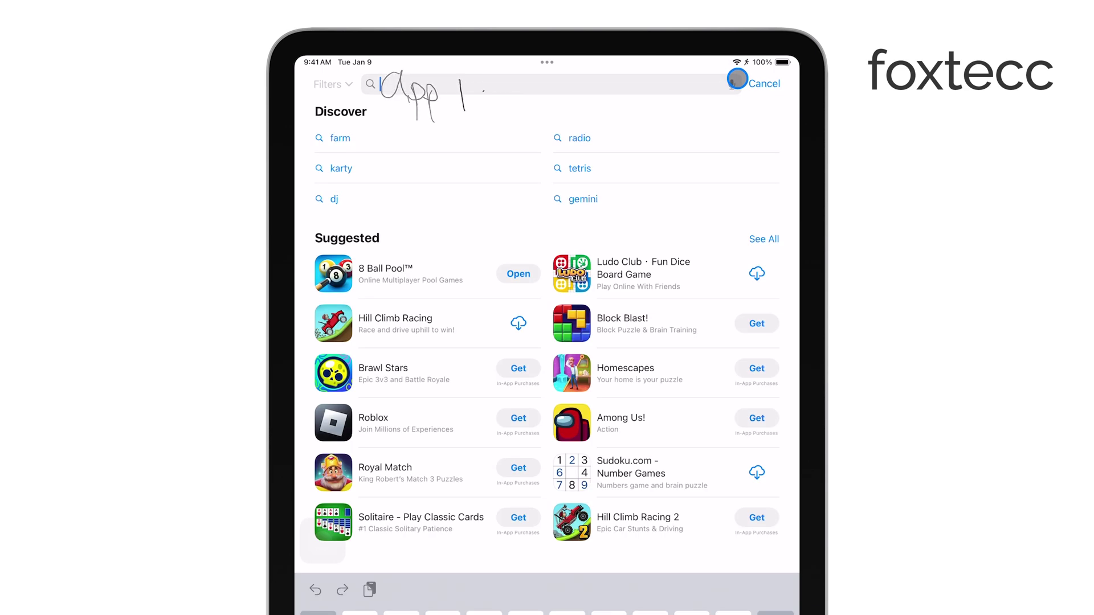
mouse_move(485, 85)
left_mouse_down()
mouse_move(534, 117)
mouse_move(697, 109)
left_mouse_up()
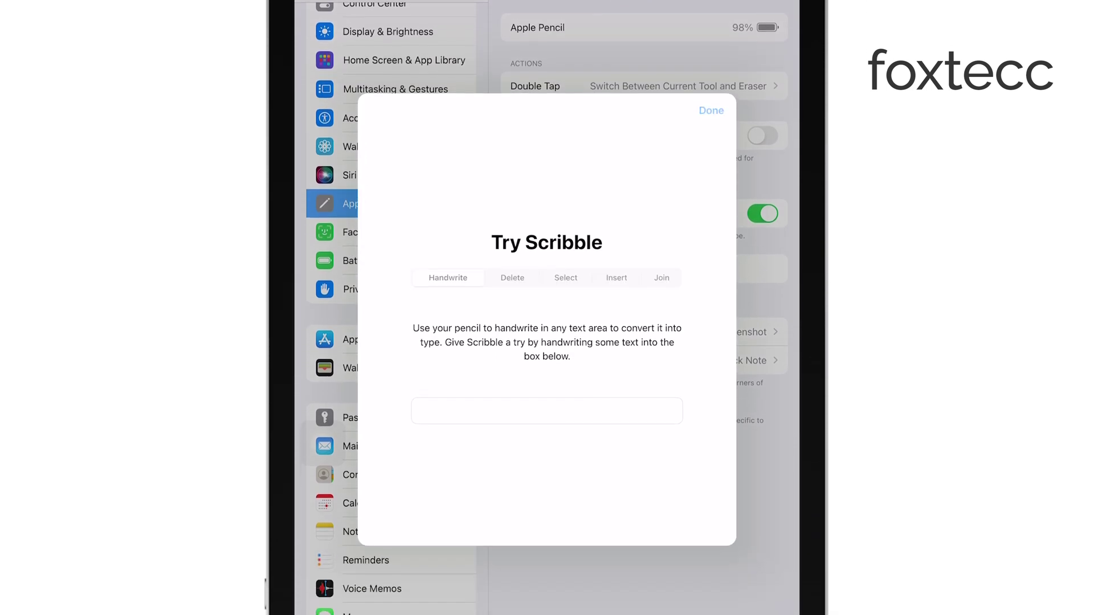
- Write in the Scribble practice box, then try the Delete, Insert, Join and Select demos
mouse_move(419, 399)
left_mouse_down()
mouse_move(524, 425)
mouse_move(573, 406)
left_mouse_up()
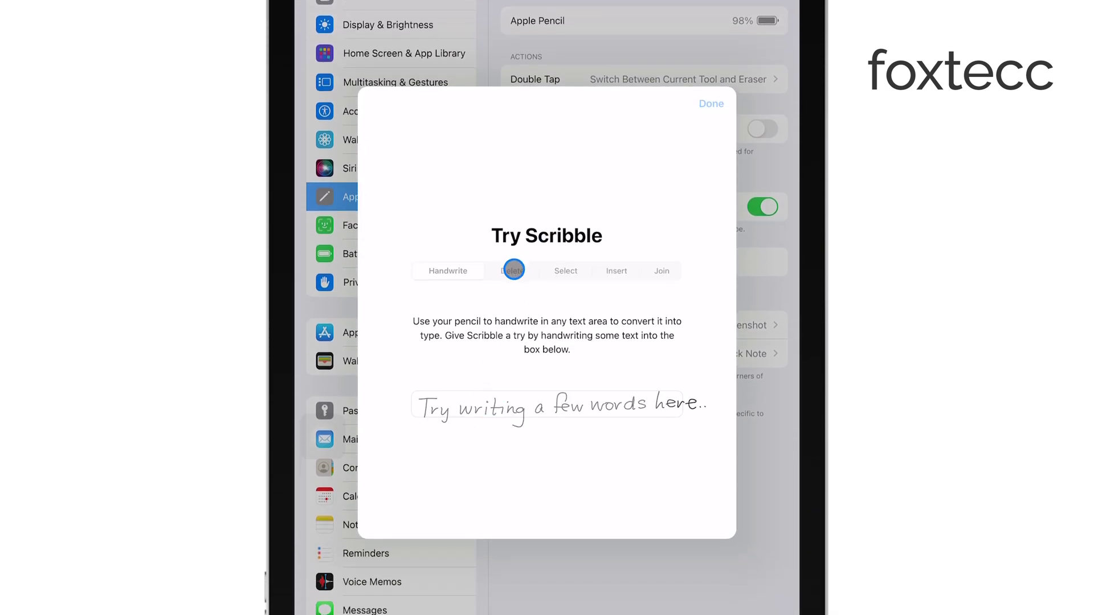
left_click(517, 272)
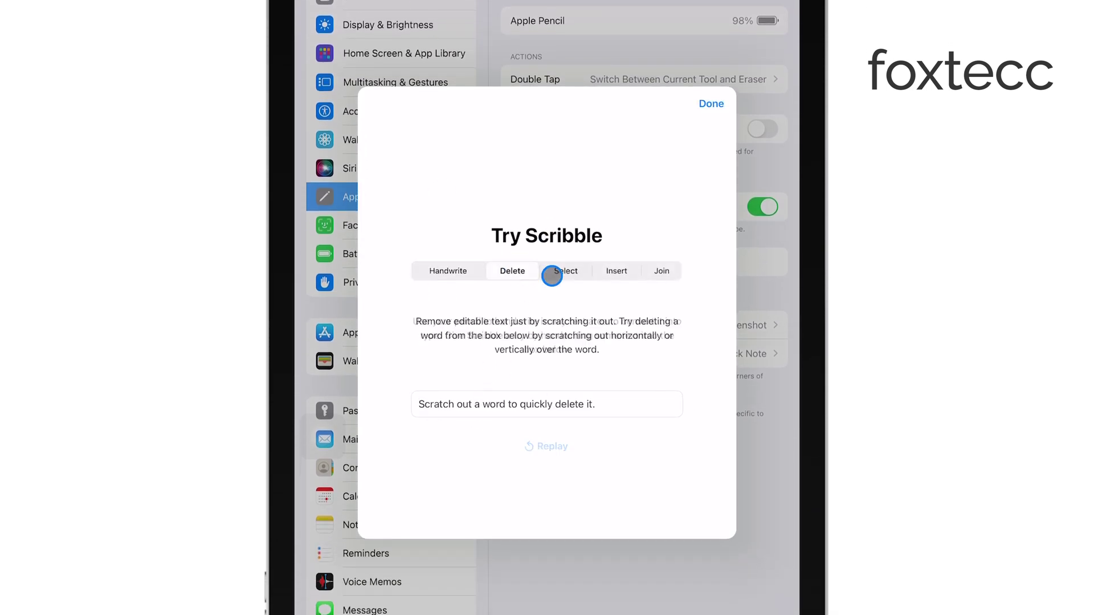
left_click(617, 272)
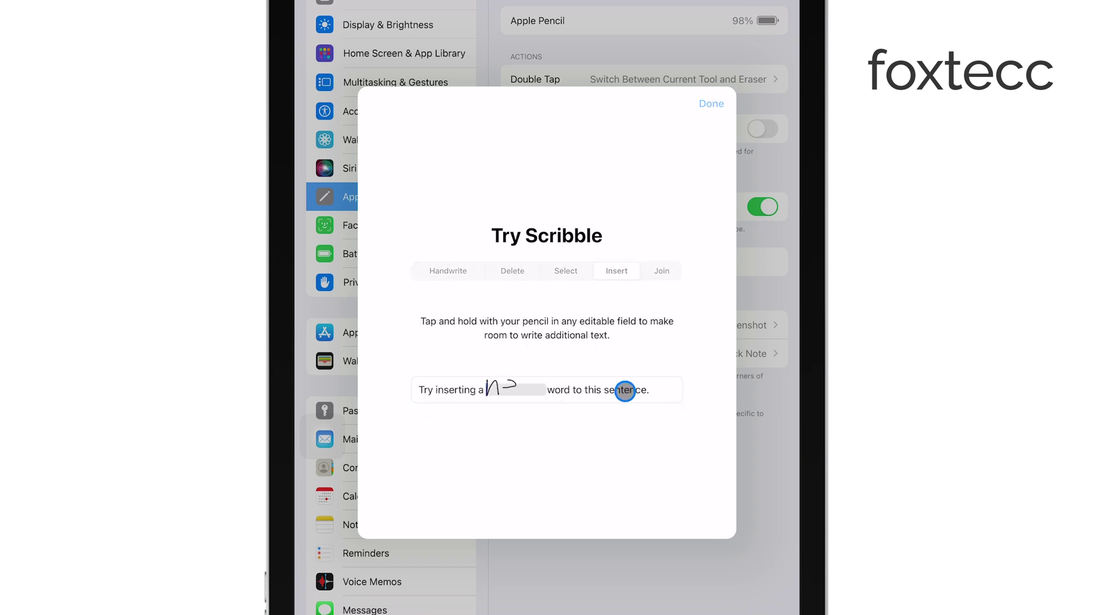
left_click(663, 274)
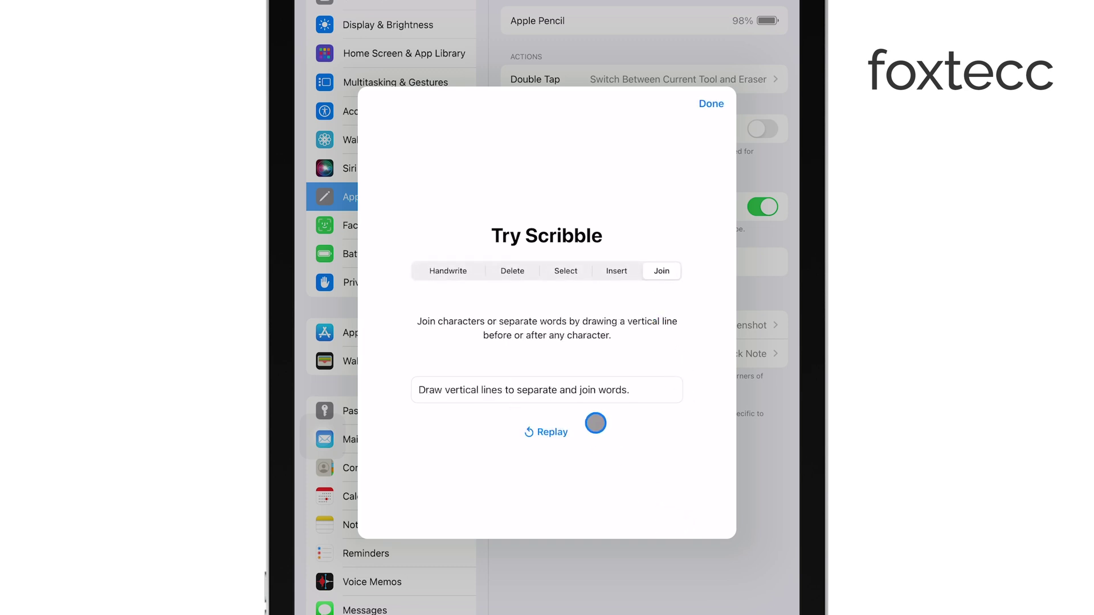
left_click(568, 270)
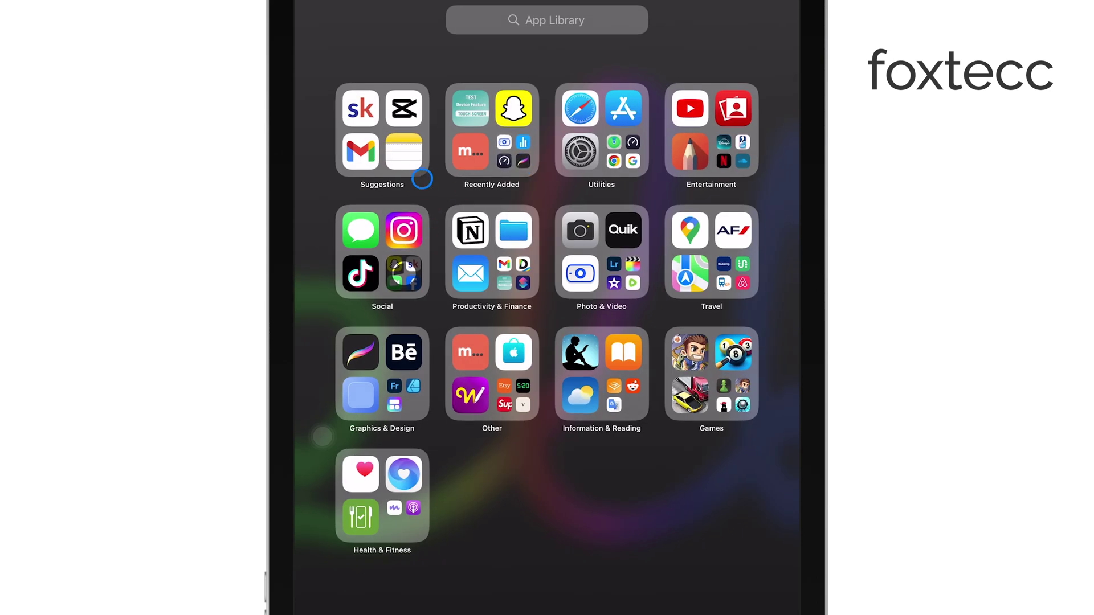
- Write 'Hello' at the top of the handwriting note and expand the formatting toolbar
left_click(404, 151)
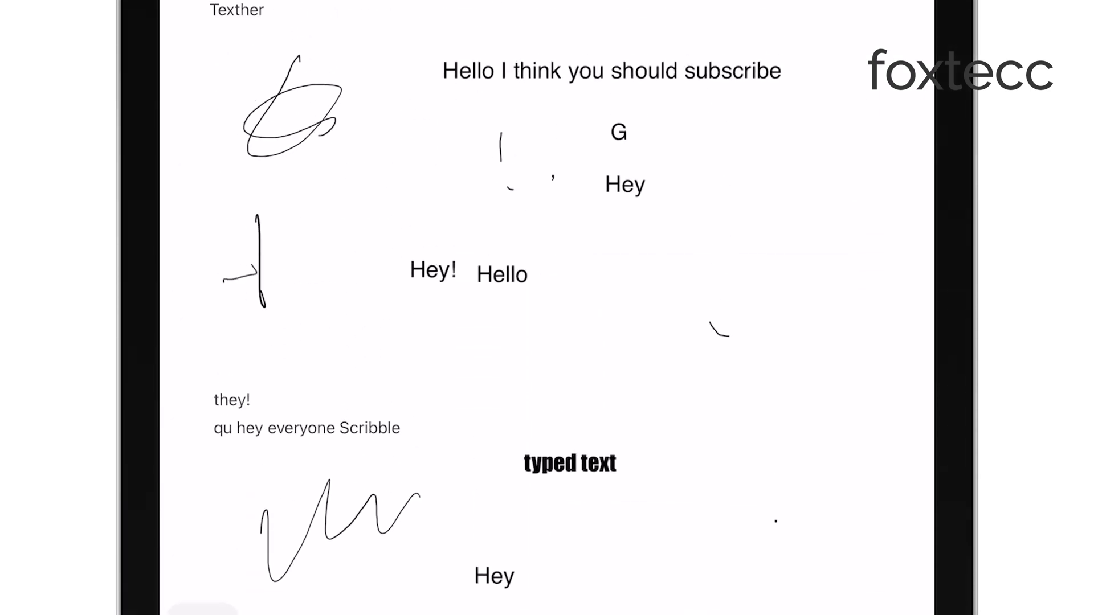
mouse_move(286, 224)
left_mouse_down()
mouse_move(288, 303)
mouse_move(329, 224)
mouse_move(364, 269)
left_mouse_up()
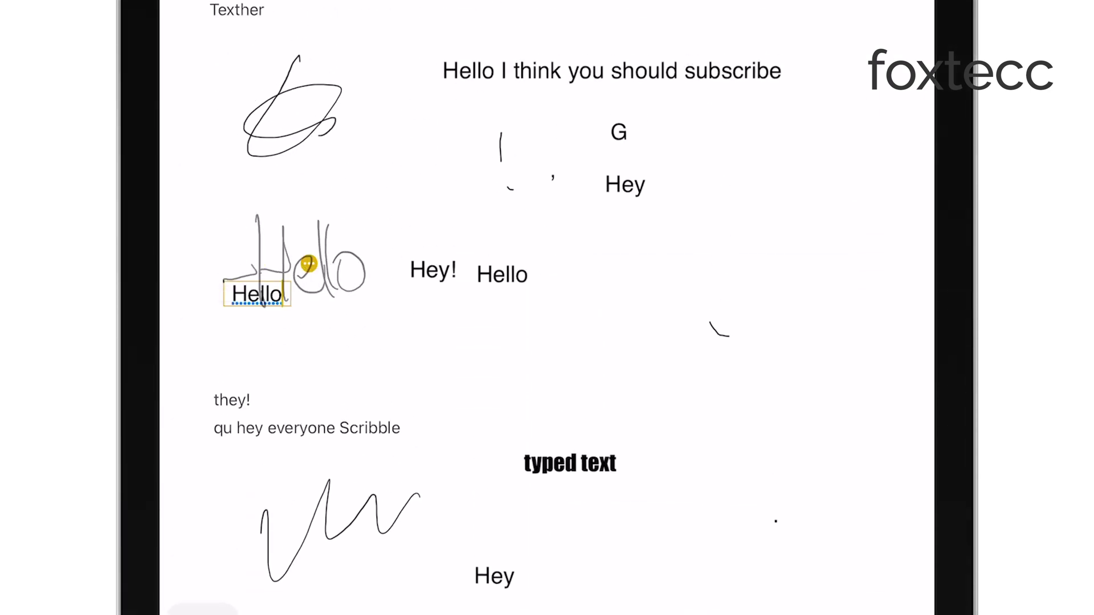
scroll(547, 342, "down", 5)
scroll(547, 342, "down", 5)
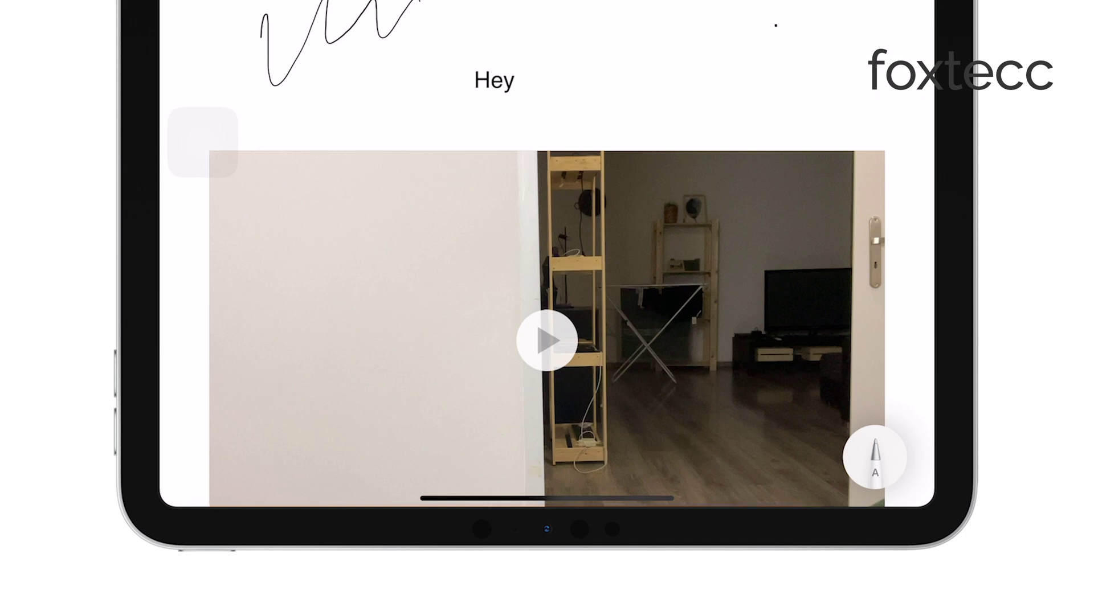
left_click(880, 461)
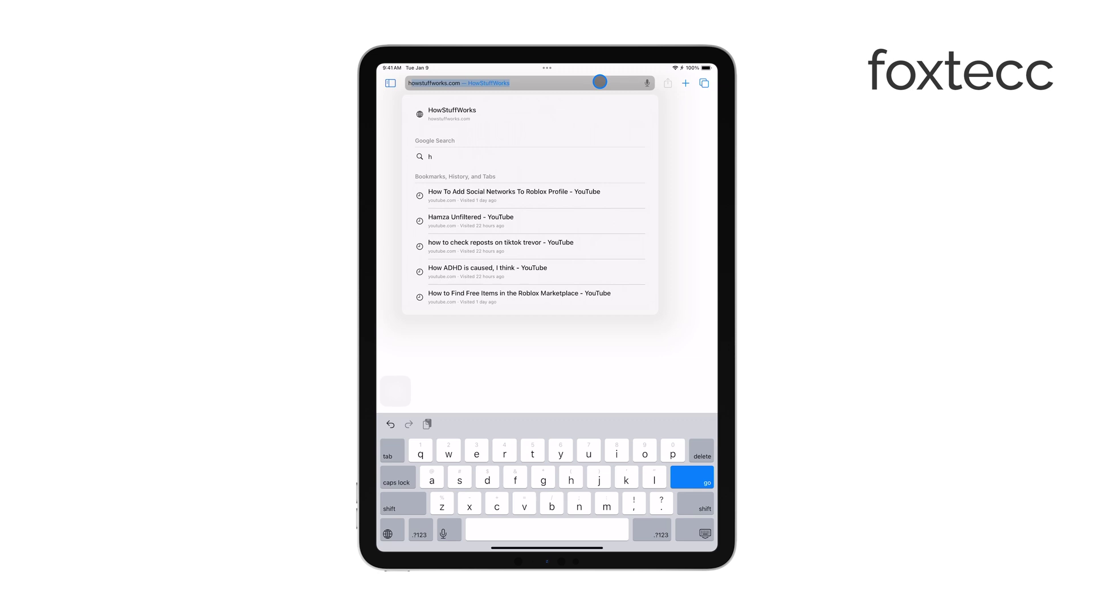
type("amdwrit")
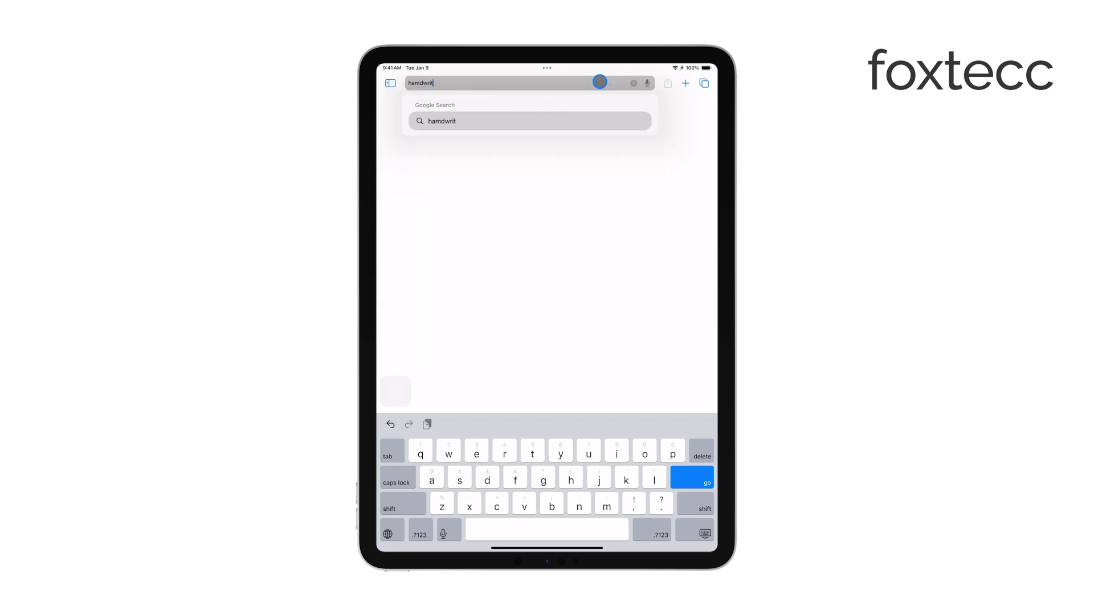
type("ten text con")
type("vert")
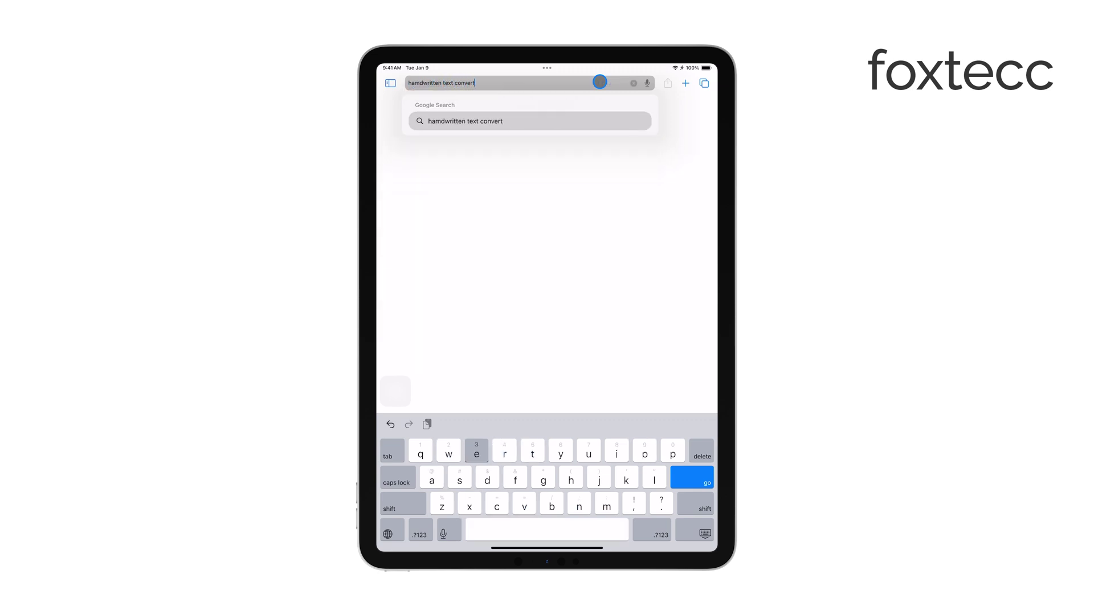
type("er")
- Submit the Safari search for 'handwritten text converter' to get Google results
key("Return")
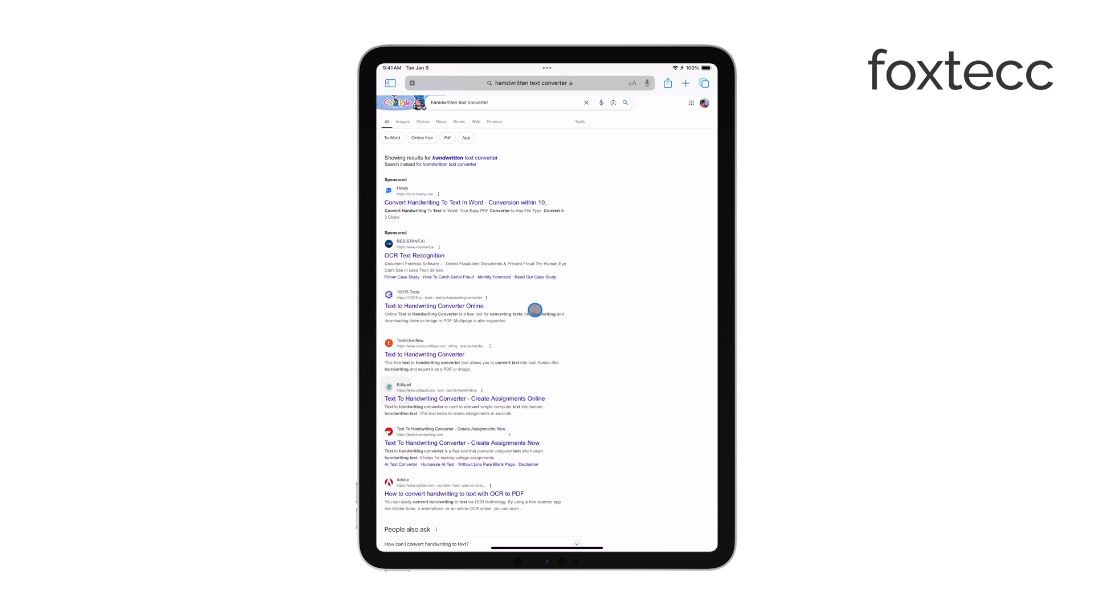
key("super+shift+a")
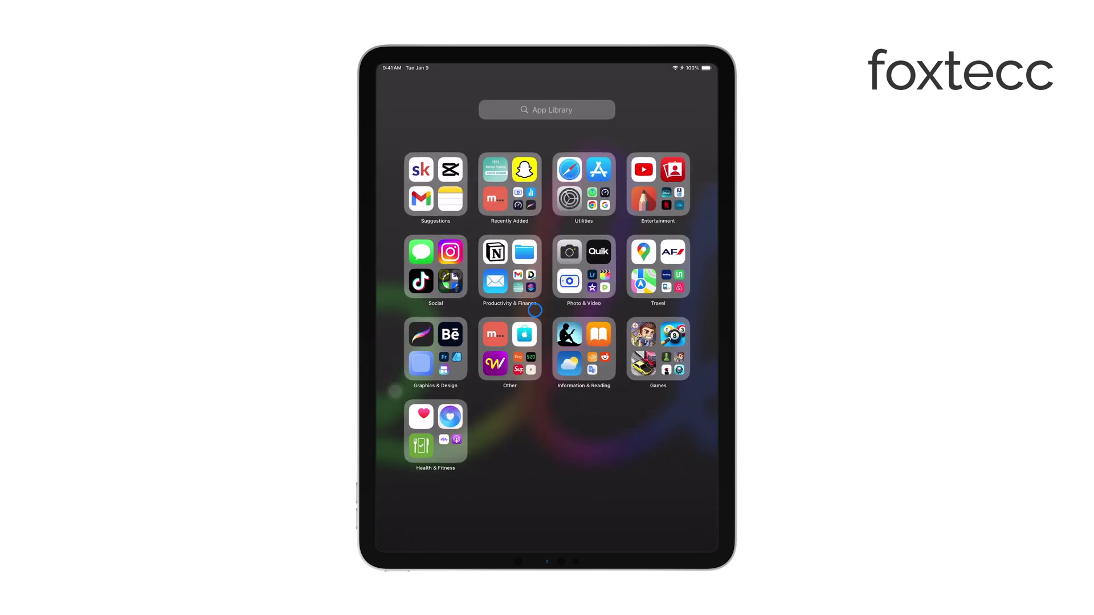